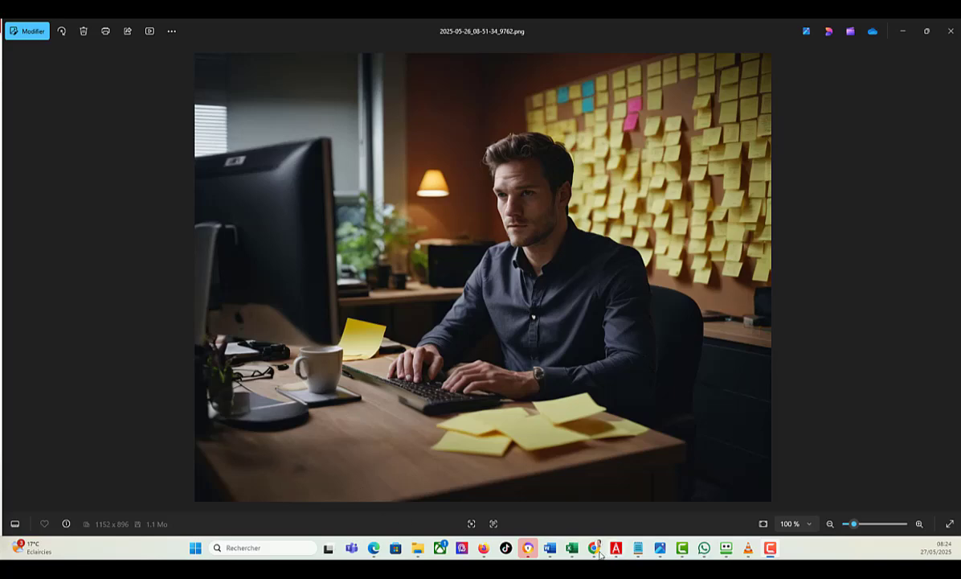
Step: Switch to the DeFooocus Colab notebook in Chrome, connect to the T4 runtime and run the launch cell despite the authorship warning
mouse_move(595, 549)
click(642, 514)
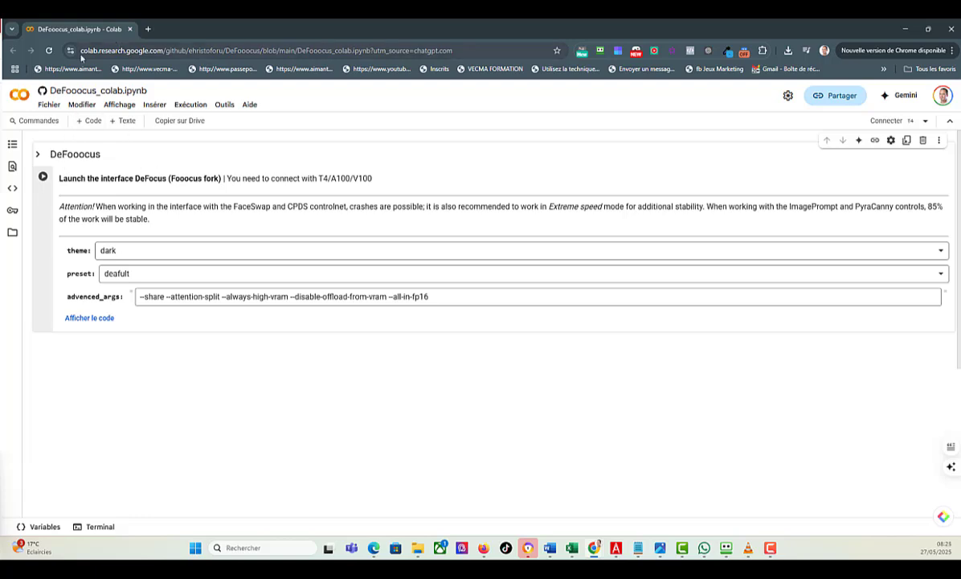
click(888, 121)
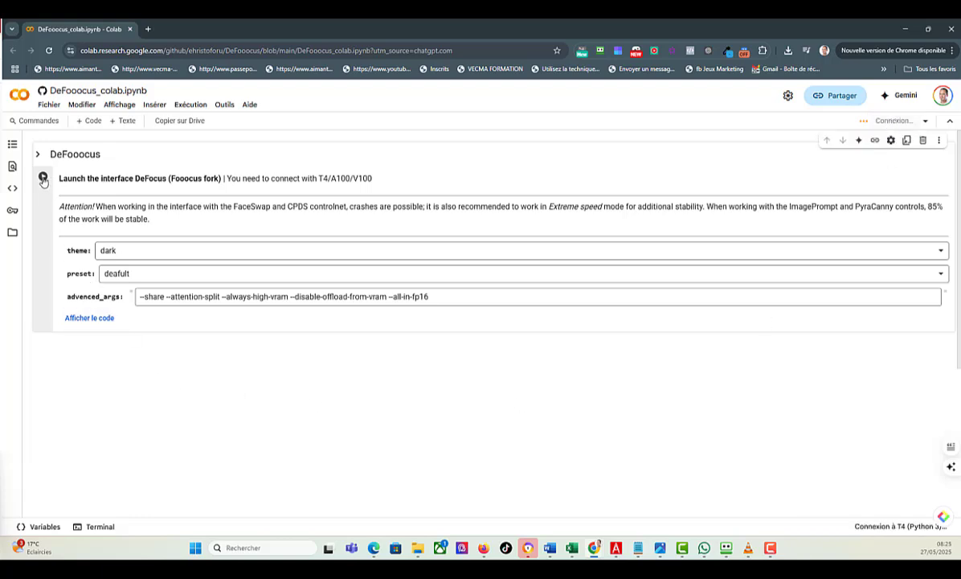
click(42, 178)
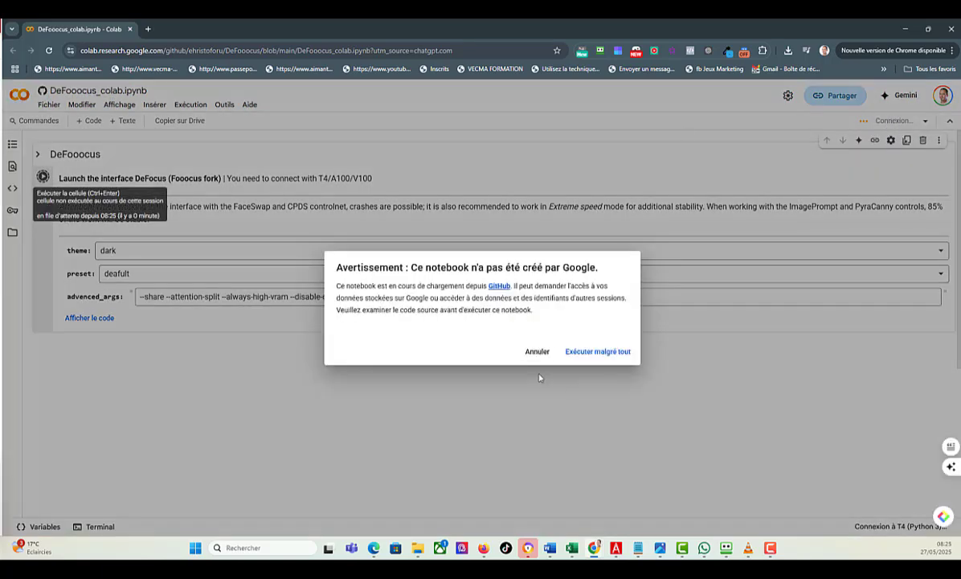
click(598, 352)
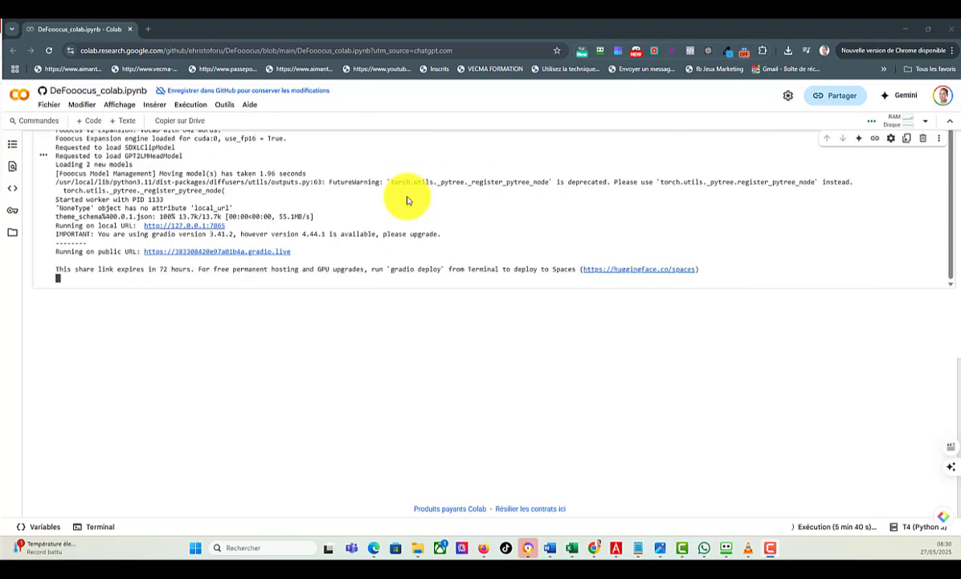
Step: Open the DeFooocus interface from the public Gradio URL in the cell output and show its advanced settings
click(198, 255)
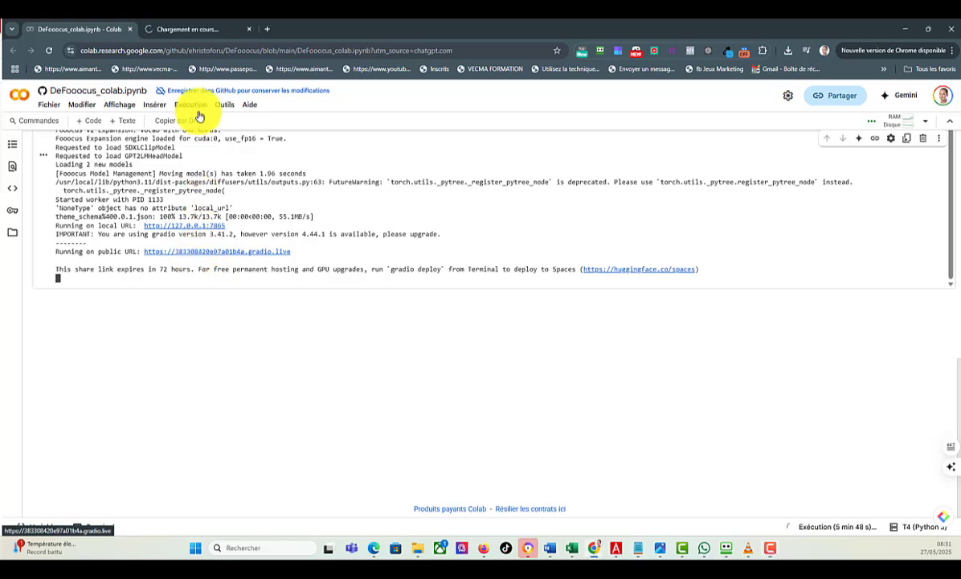
click(193, 29)
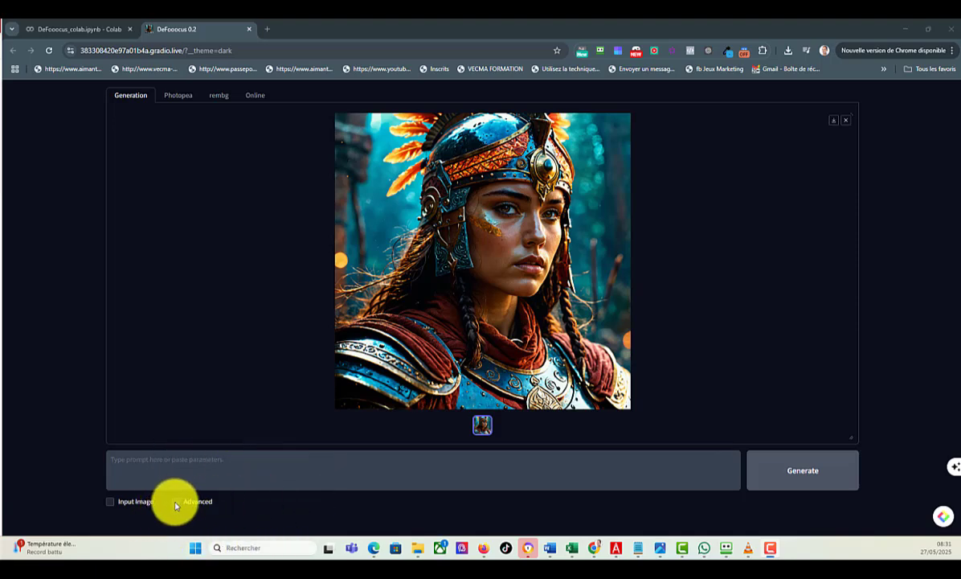
click(176, 502)
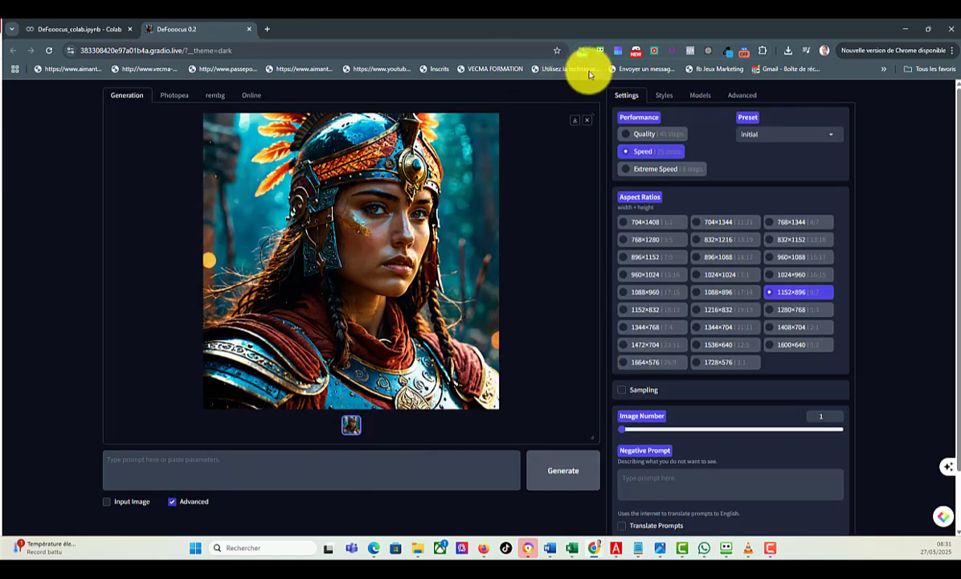
click(553, 491)
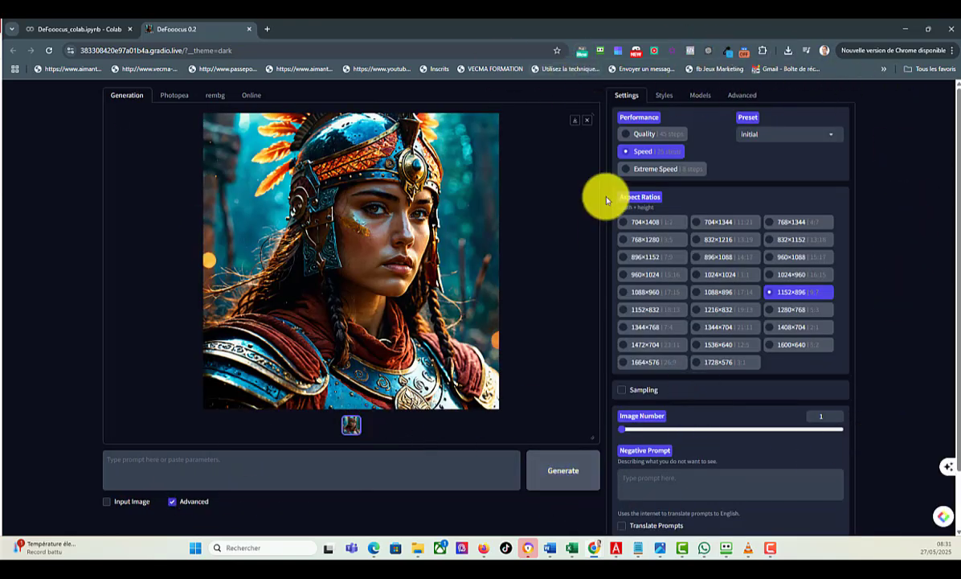
Step: Set performance to Extreme Speed, the aspect ratio to 1344×768 and the image number to 4
click(624, 169)
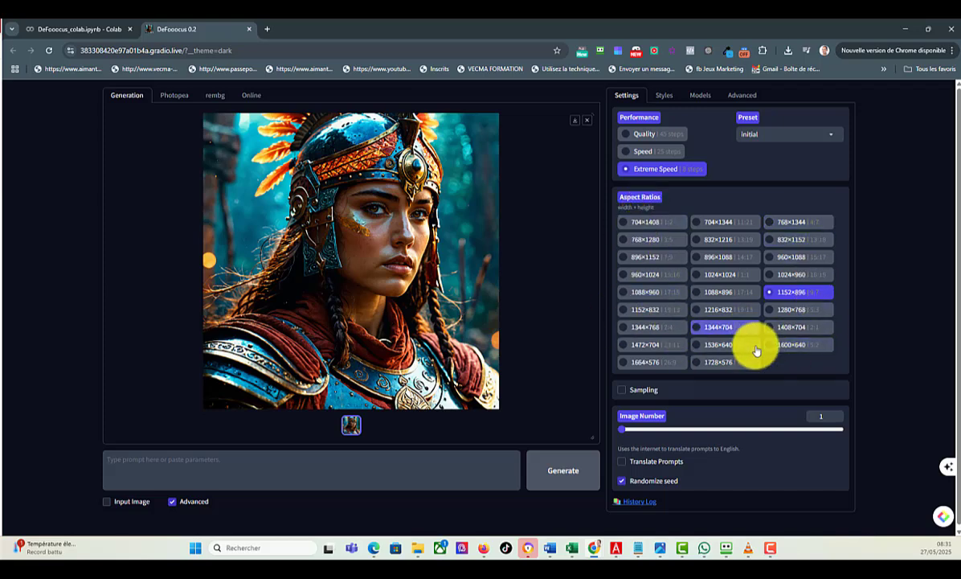
click(643, 328)
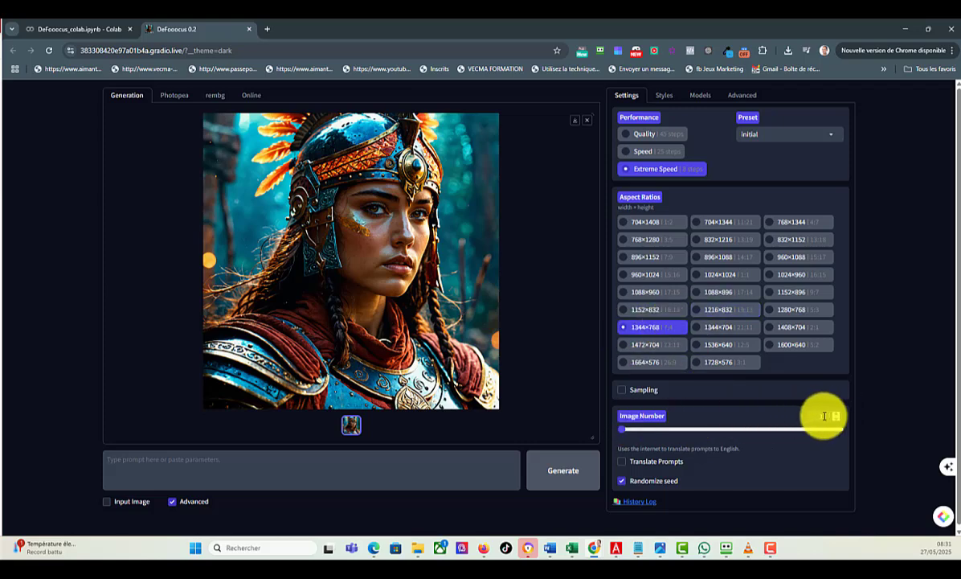
click(629, 431)
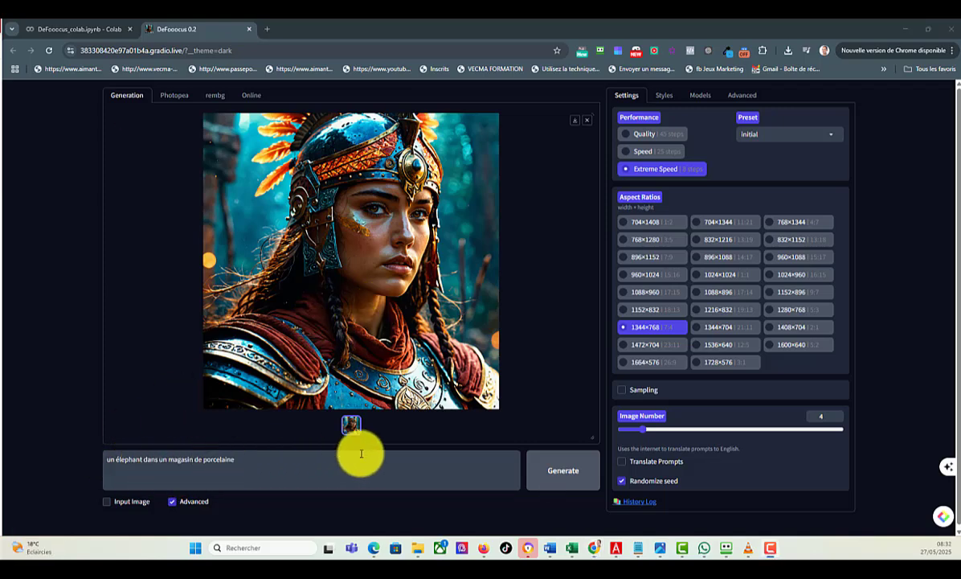
Step: Generate the images with the prompt "un élephant dans un magasin de porcelaine"
click(560, 474)
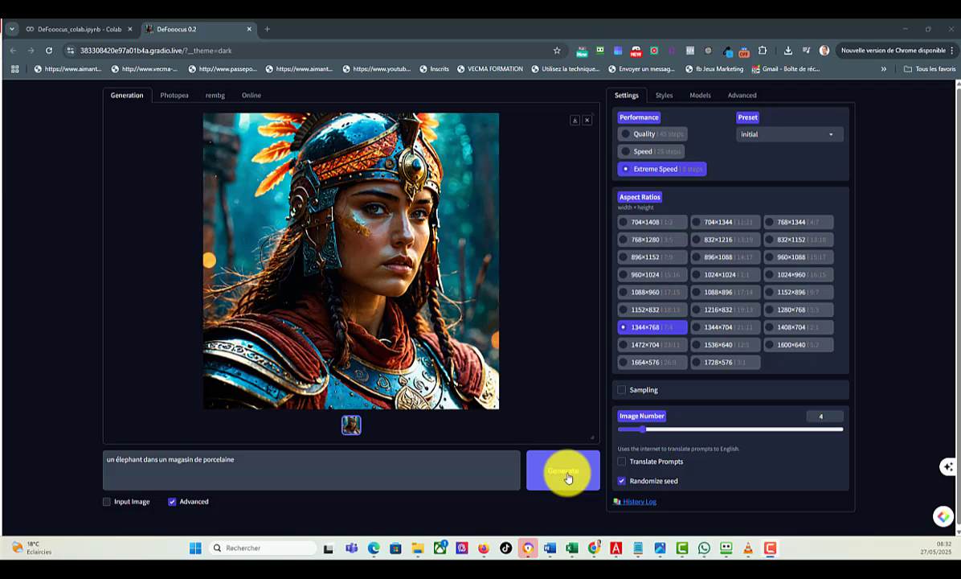
click(567, 478)
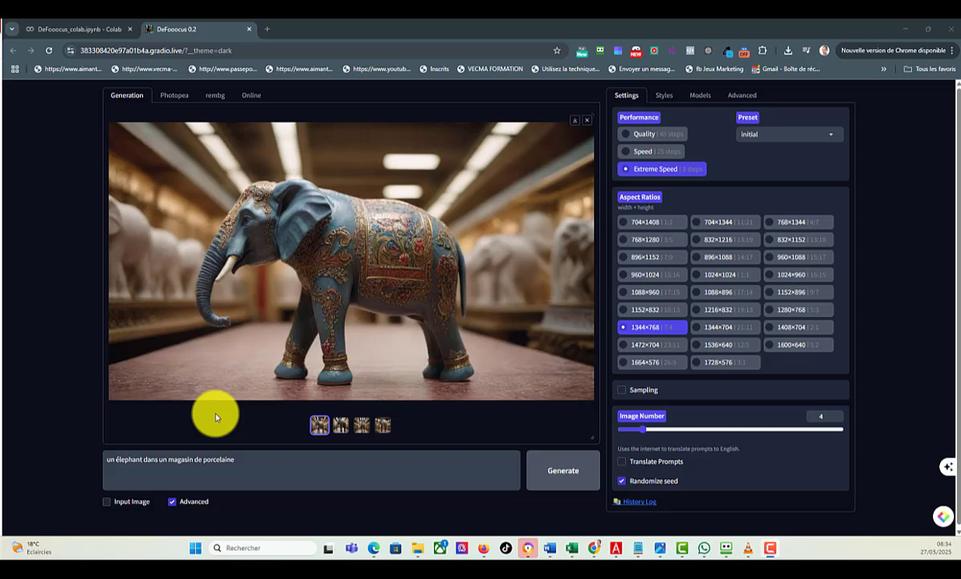
Step: Review the four generated elephant images and download the third one as a PNG
click(322, 426)
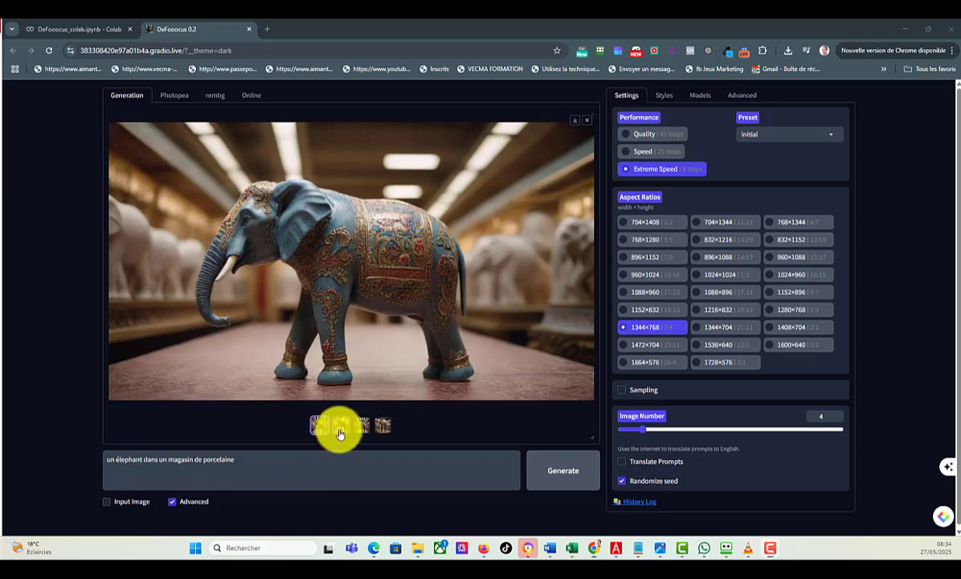
click(340, 428)
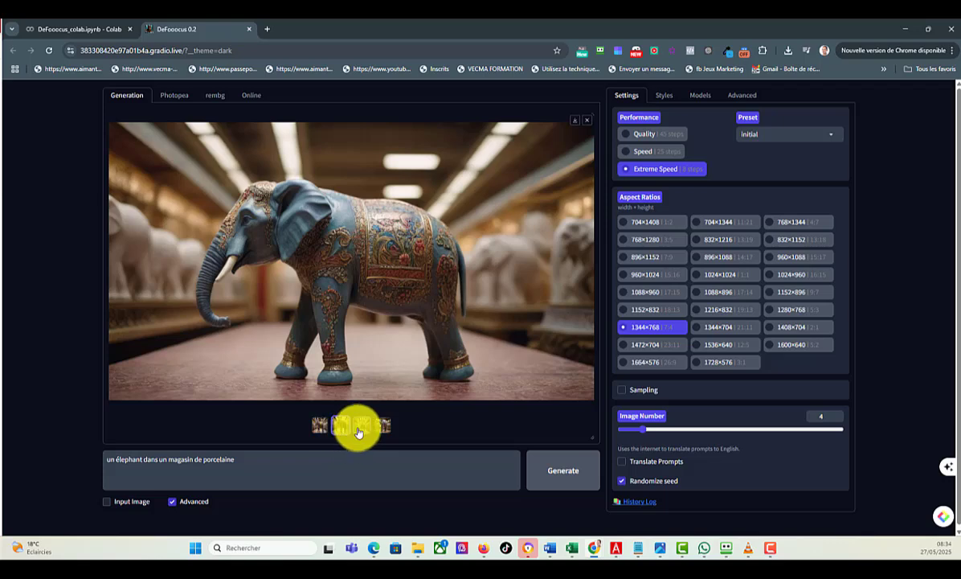
click(362, 433)
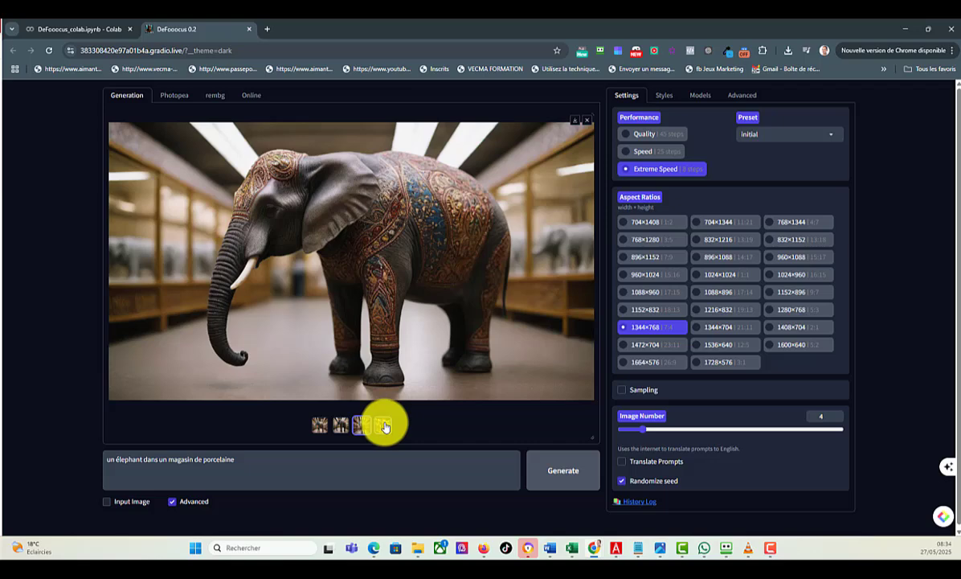
click(384, 426)
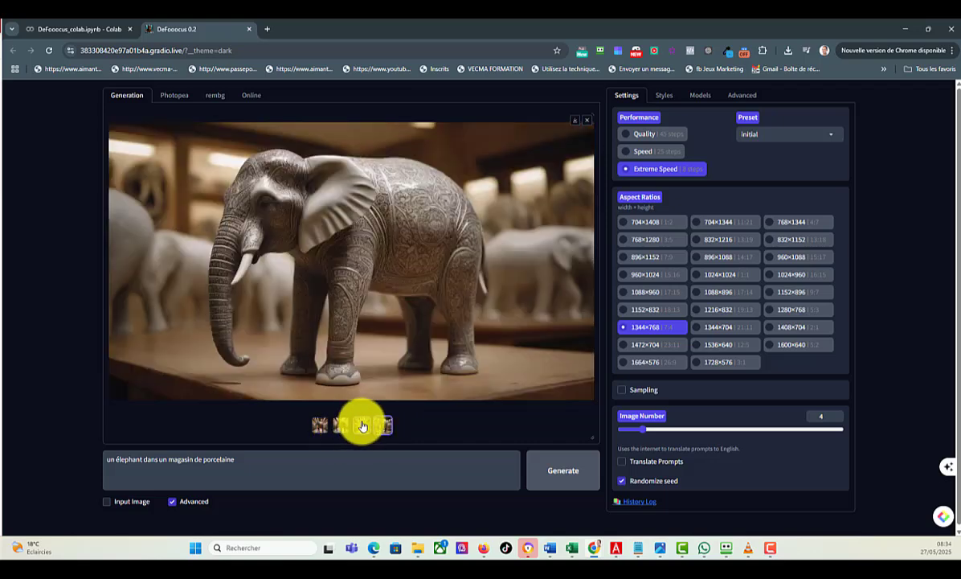
click(362, 426)
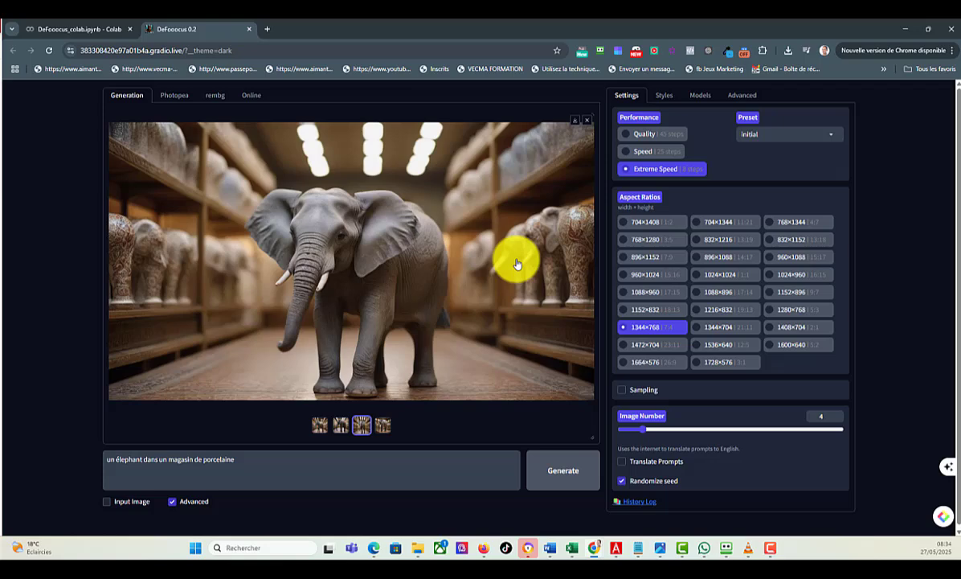
click(575, 125)
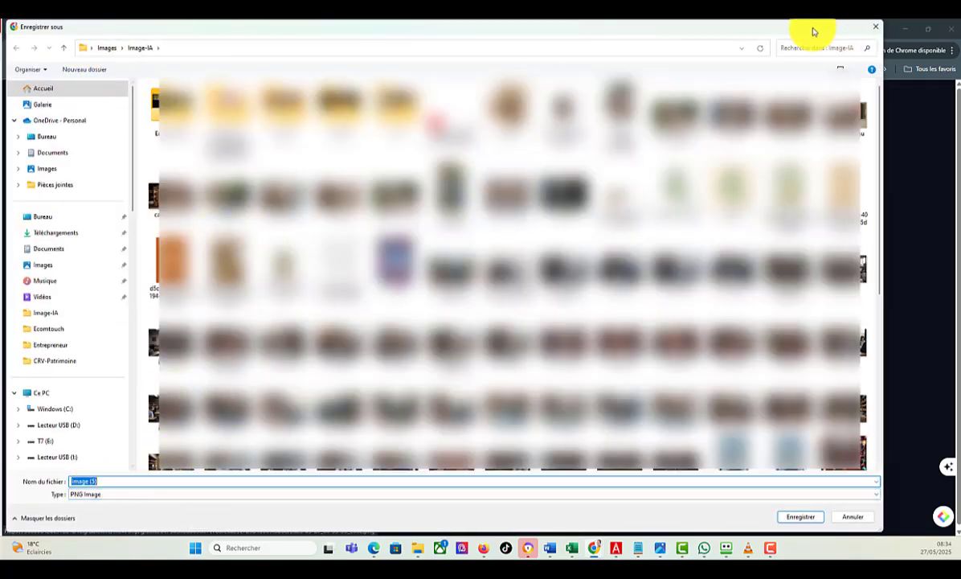
drag(750, 35, 0, 31)
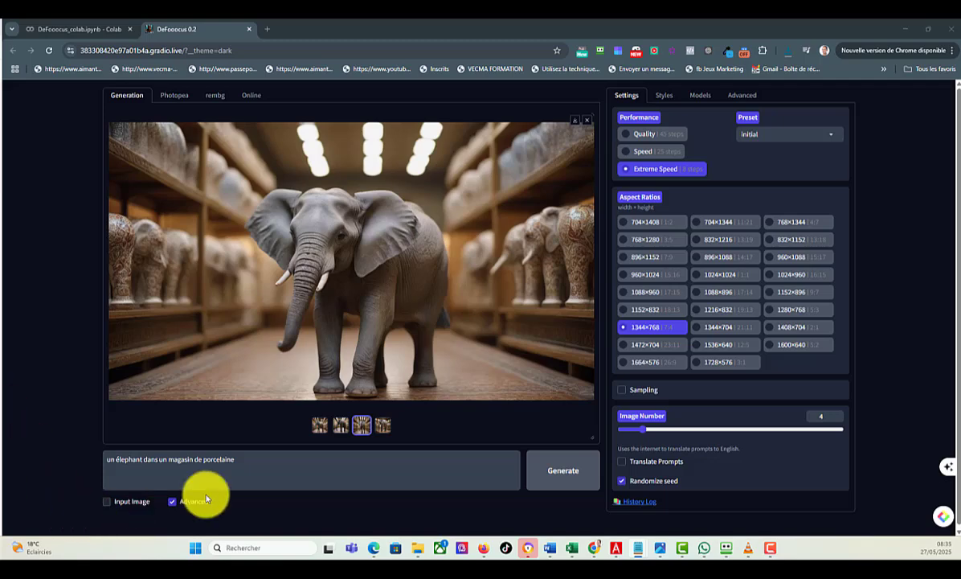
Step: Replace the prompt with "un homme mystérieux dans une bibliothèque avec un chapeau" and generate the images
triple_click(160, 460)
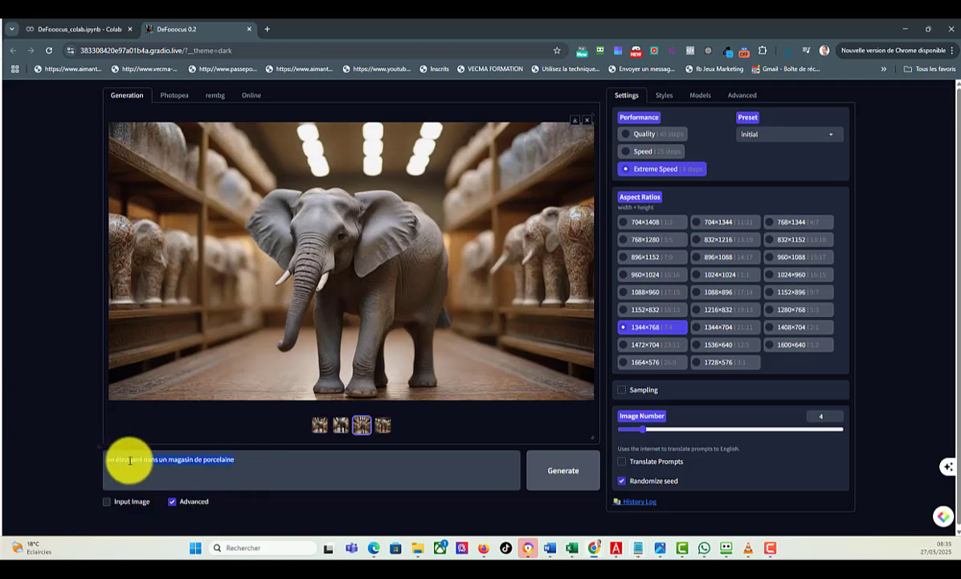
right_click(130, 458)
click(156, 259)
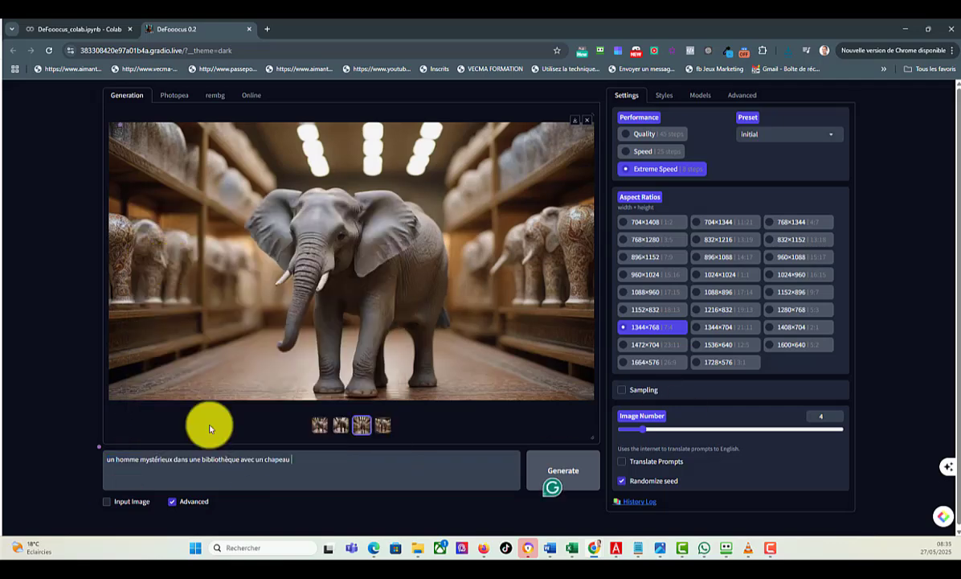
click(564, 477)
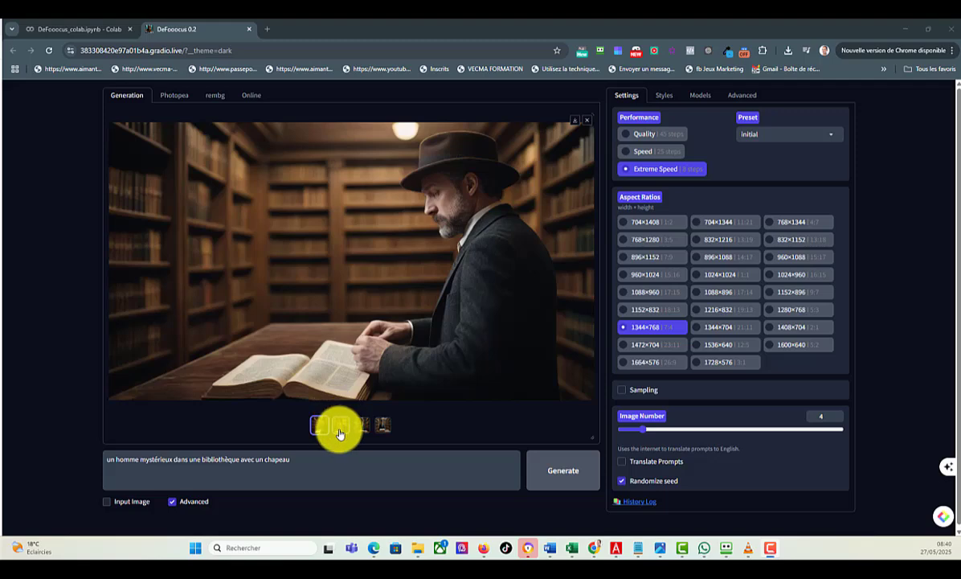
Step: Review the generated images of the man in the library and download the fourth one
click(340, 421)
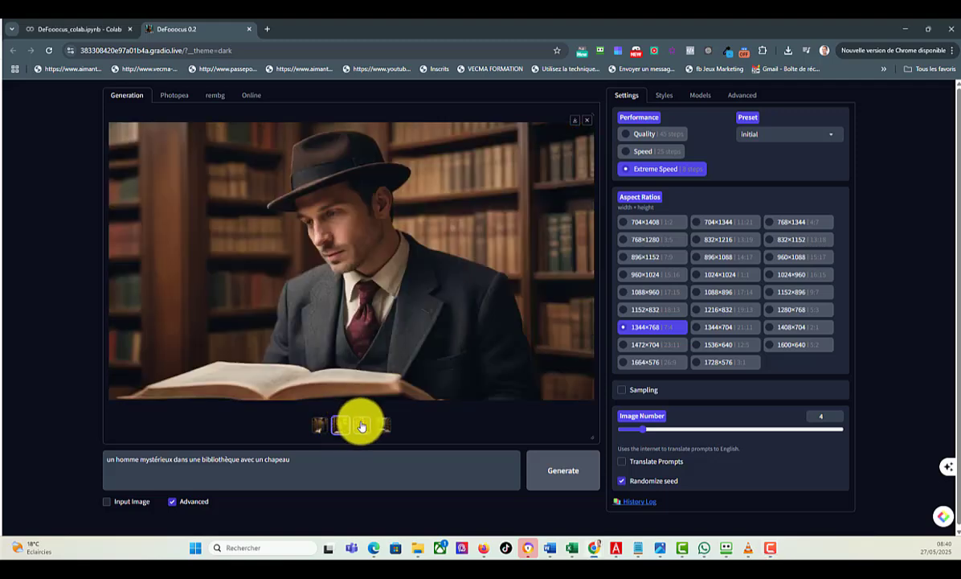
click(362, 422)
click(381, 424)
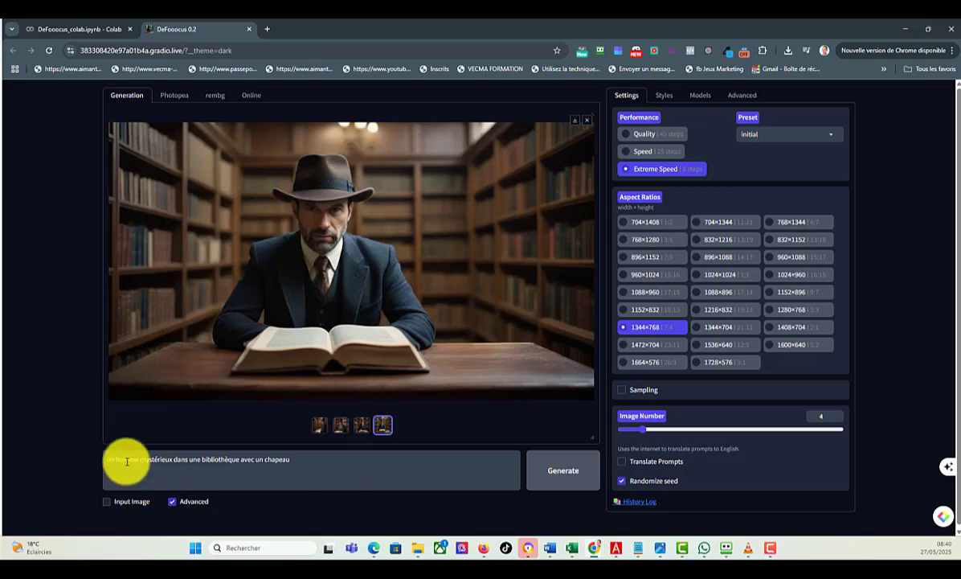
click(576, 124)
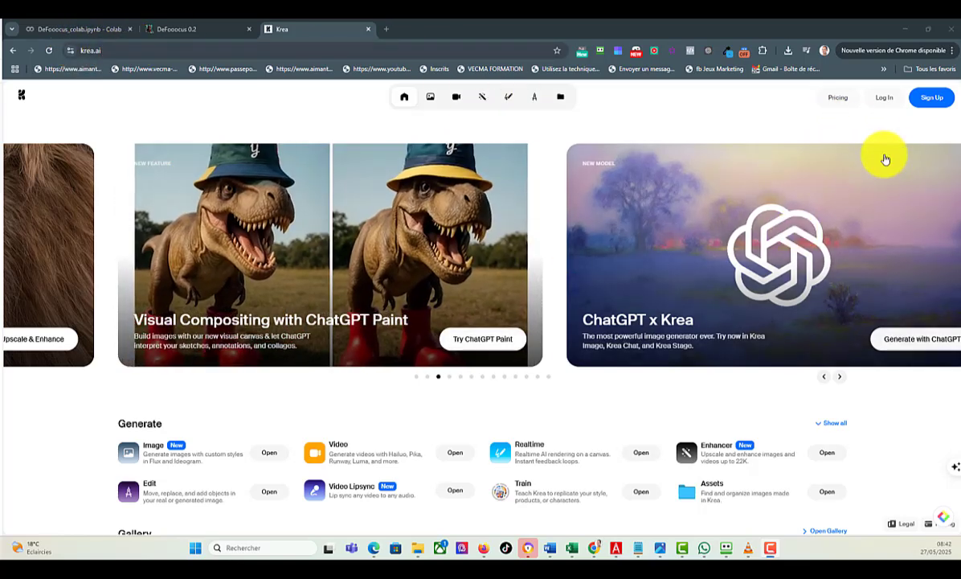
Step: Log in to Krea with the Google account and open the Enhancer tool
click(888, 99)
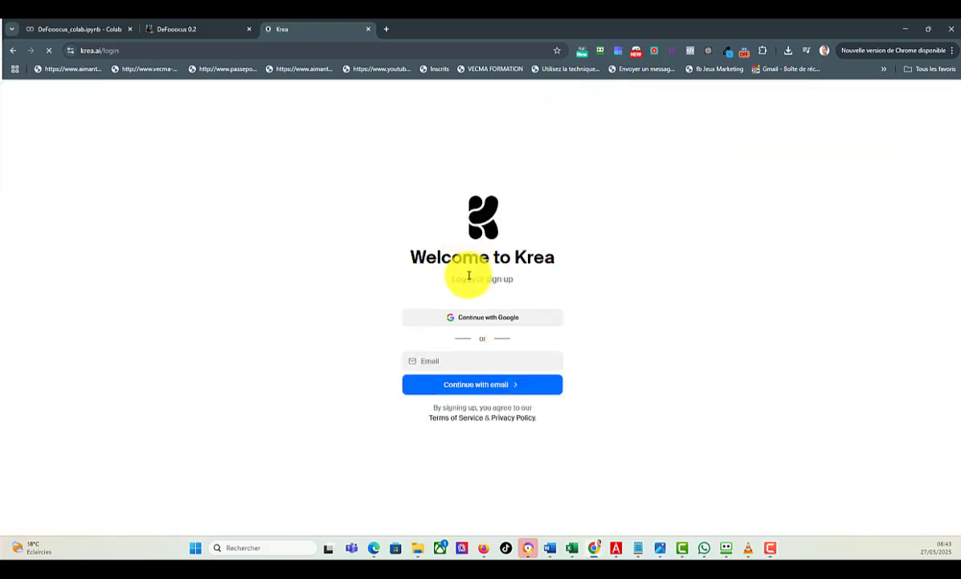
click(479, 319)
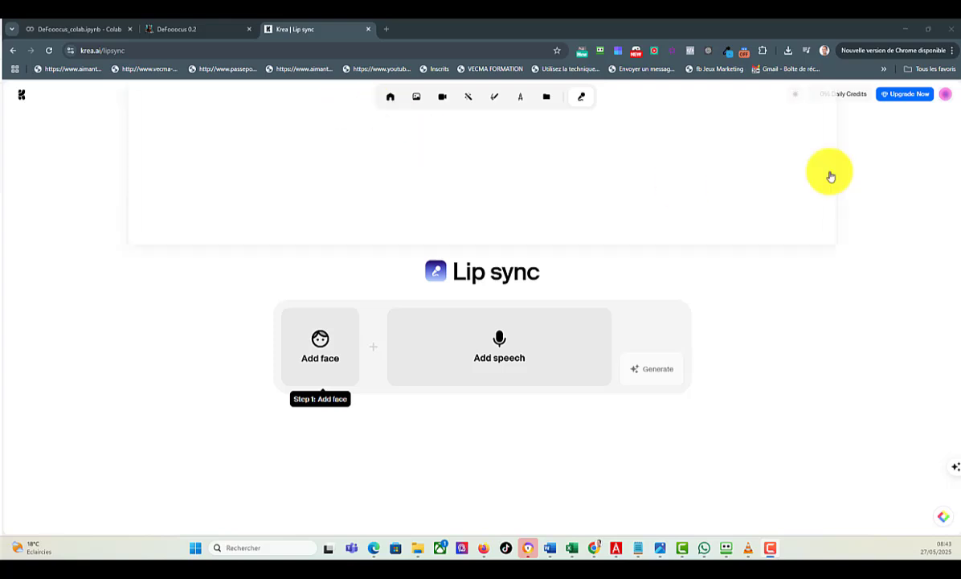
mouse_move(387, 101)
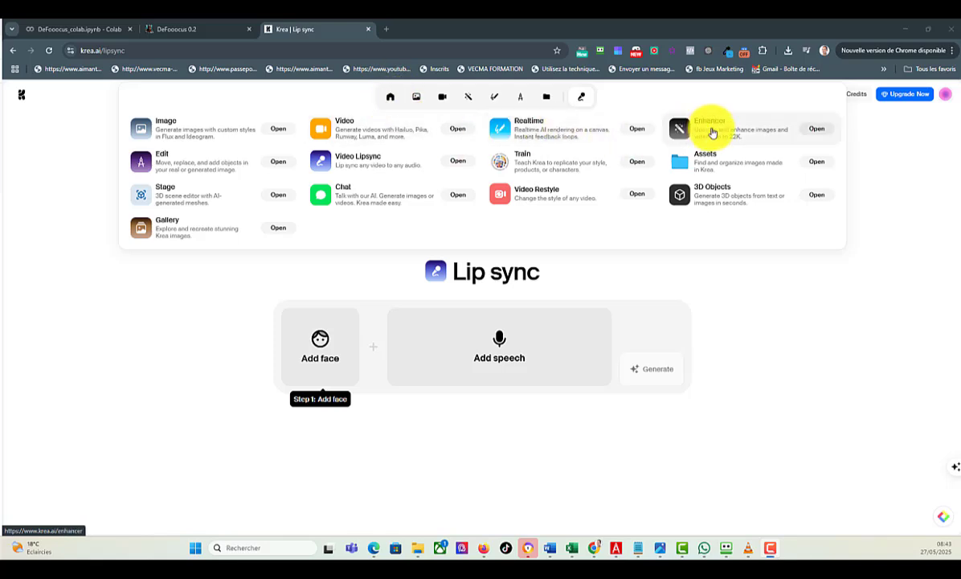
click(712, 133)
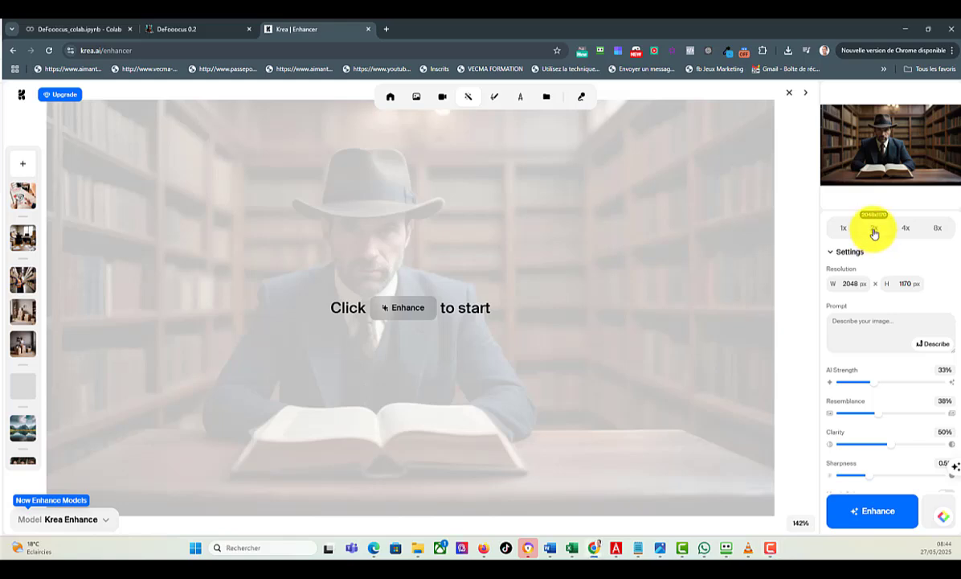
Step: Enhance the image of the man in the library at 2x with the Krea Enhance model
click(874, 516)
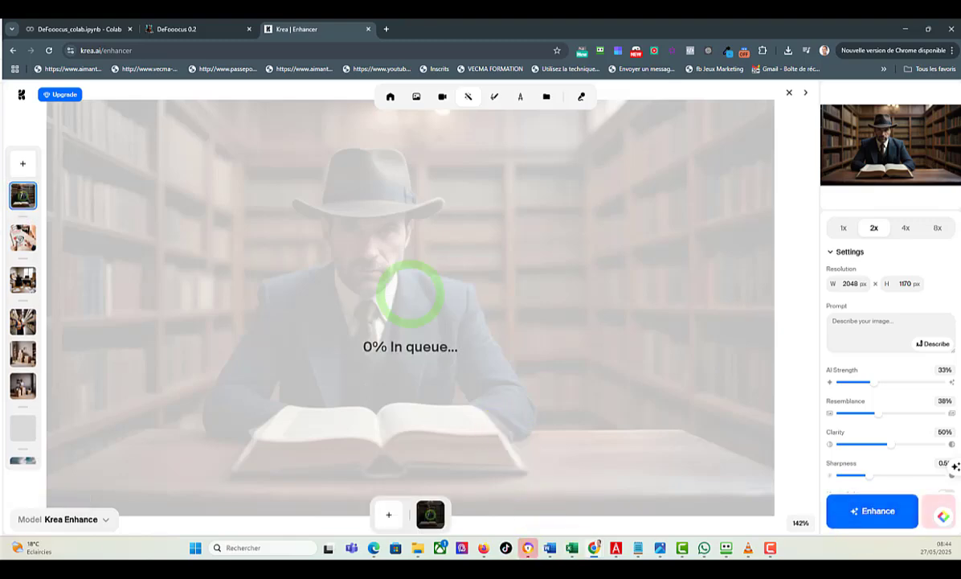
click(70, 520)
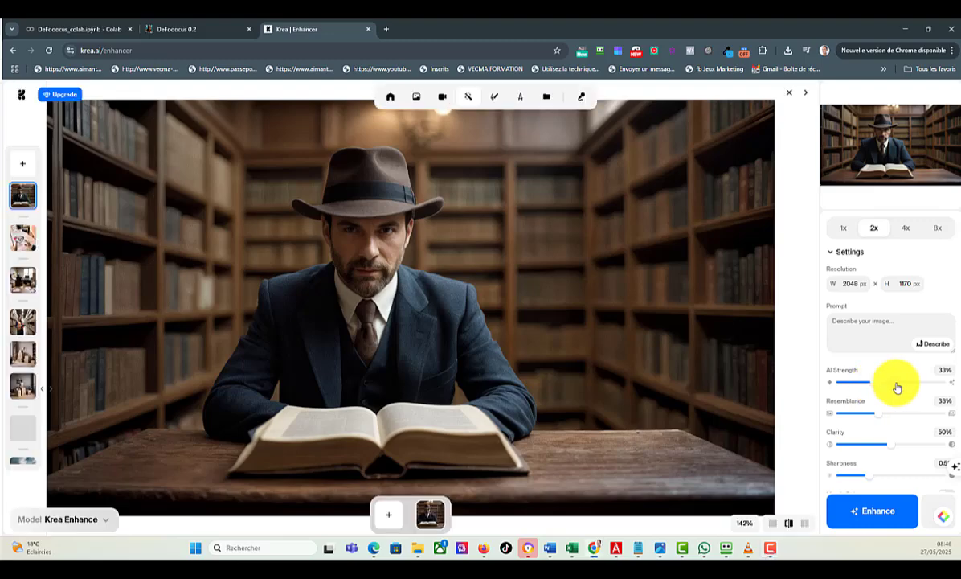
Step: Set AI Strength to 37% and Resemblance to 34%, and save the displayed enhanced image to the computer
drag(910, 386, 873, 415)
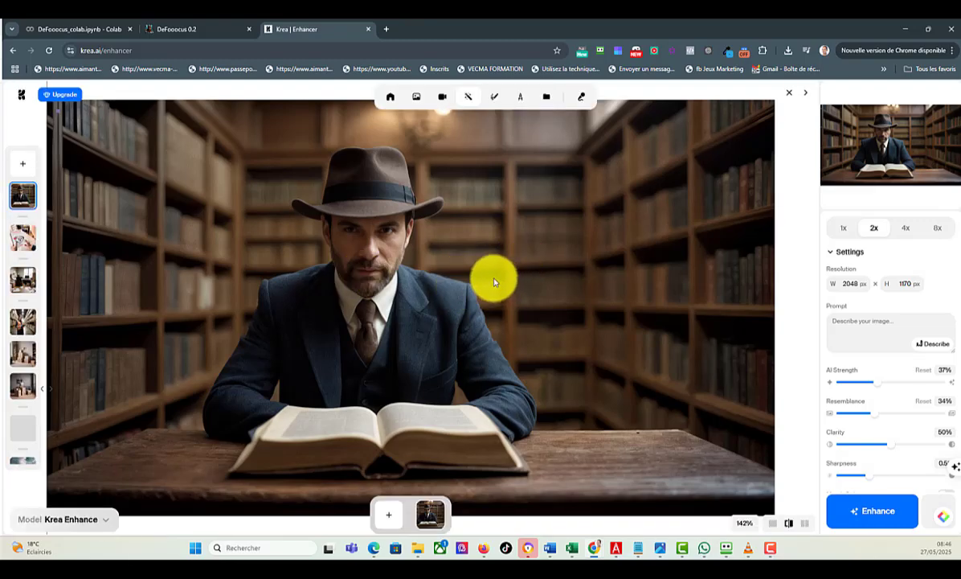
right_click(451, 306)
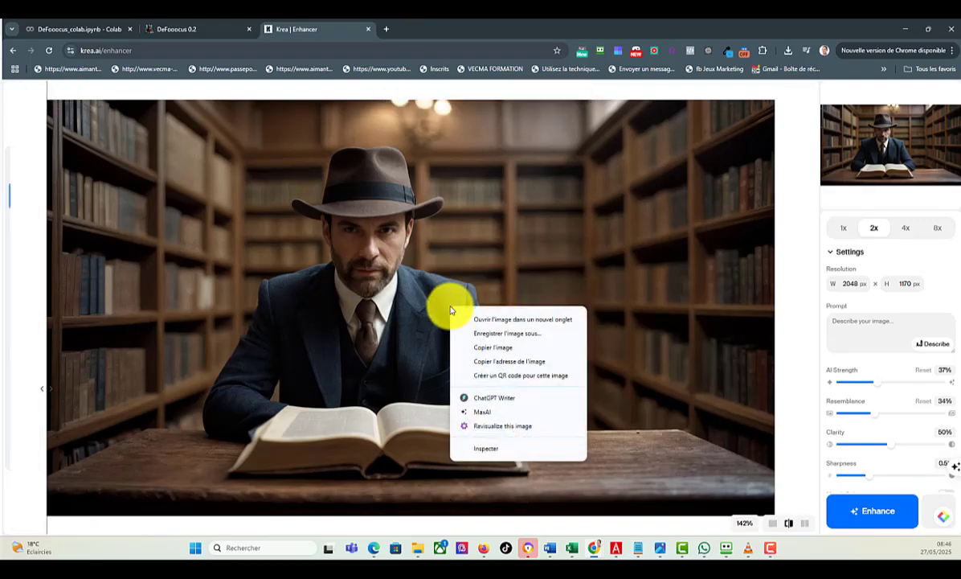
click(492, 334)
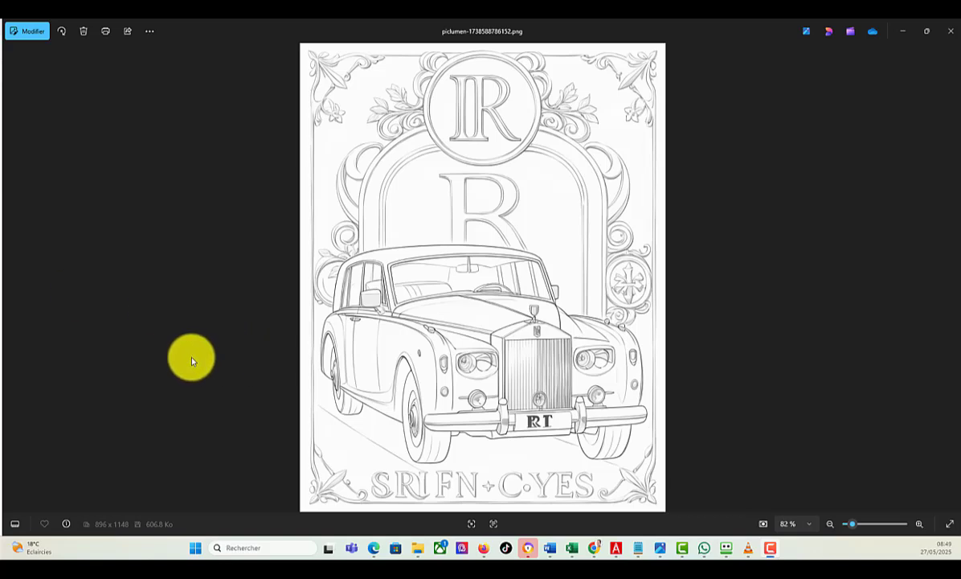
Step: Look through the piclumen line-art colouring pages one after another in the image viewer
key(Right)
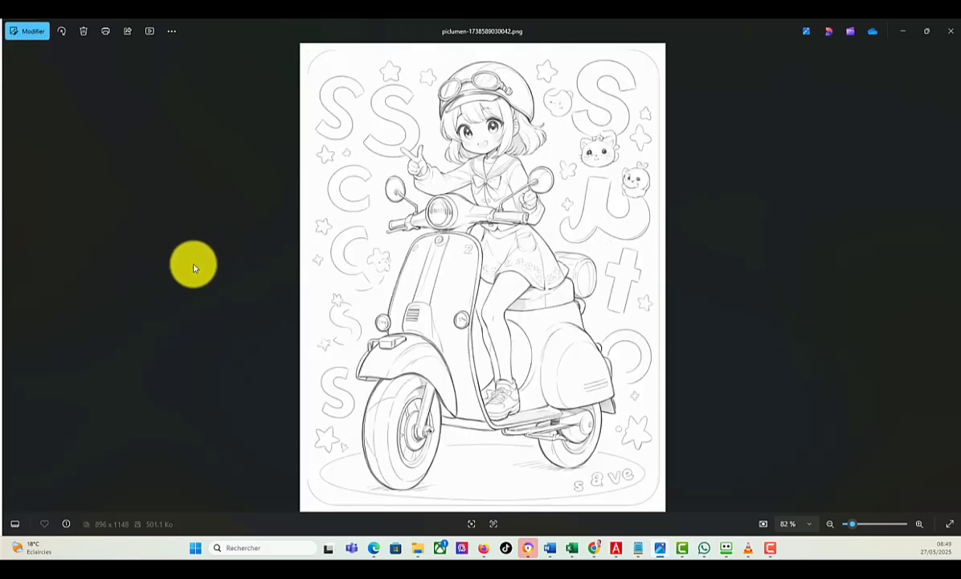
key(Right)
key(Right)
key(Right)
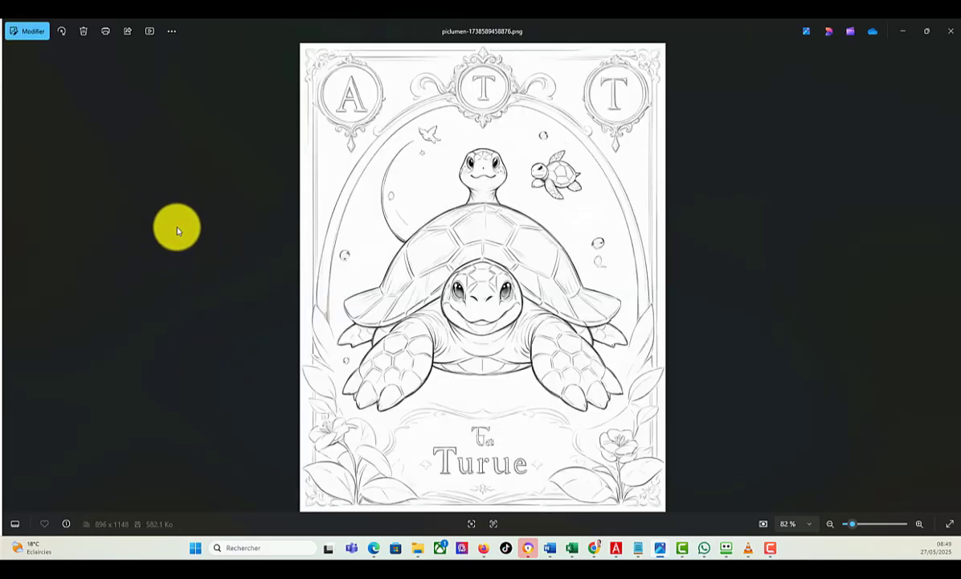
key(Right)
key(Right)
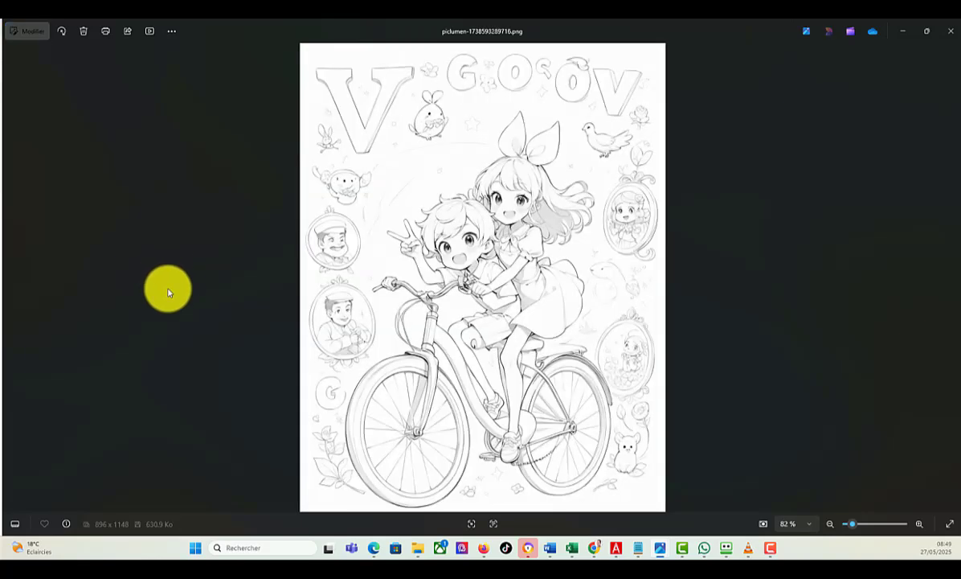
key(Right)
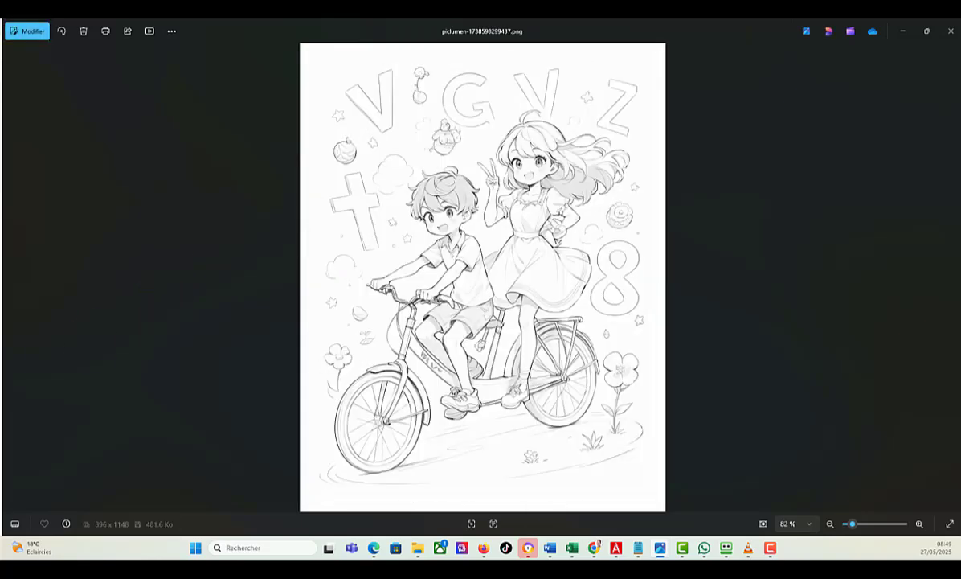